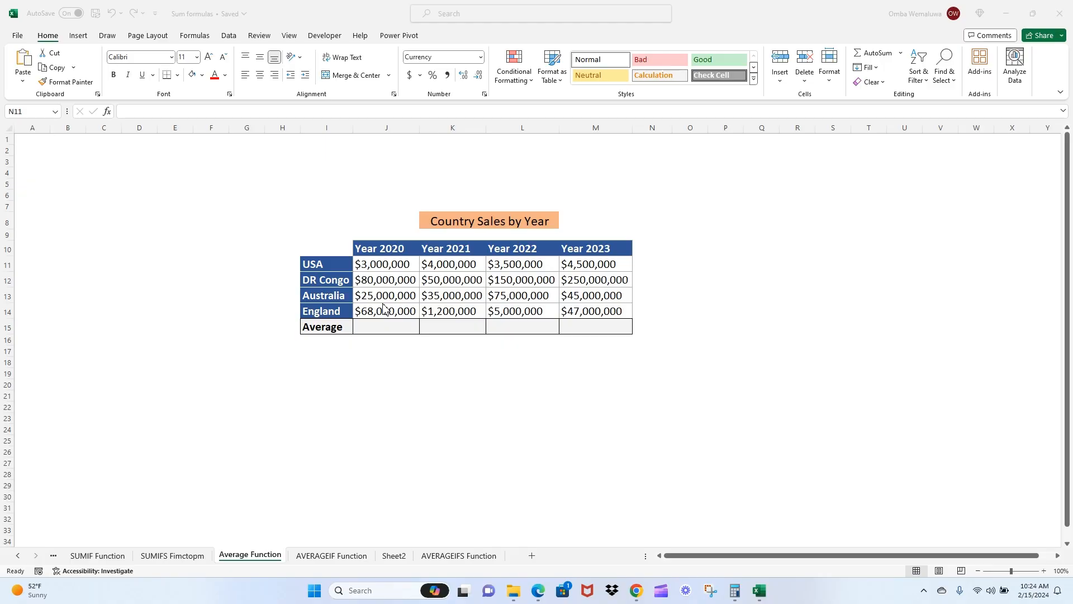
Enter =AVERAGE(J11:J14) in cell J15 to average the Year 2020 sales of all four countries.
{"action": "left_click", "coordinate": [378, 328]}
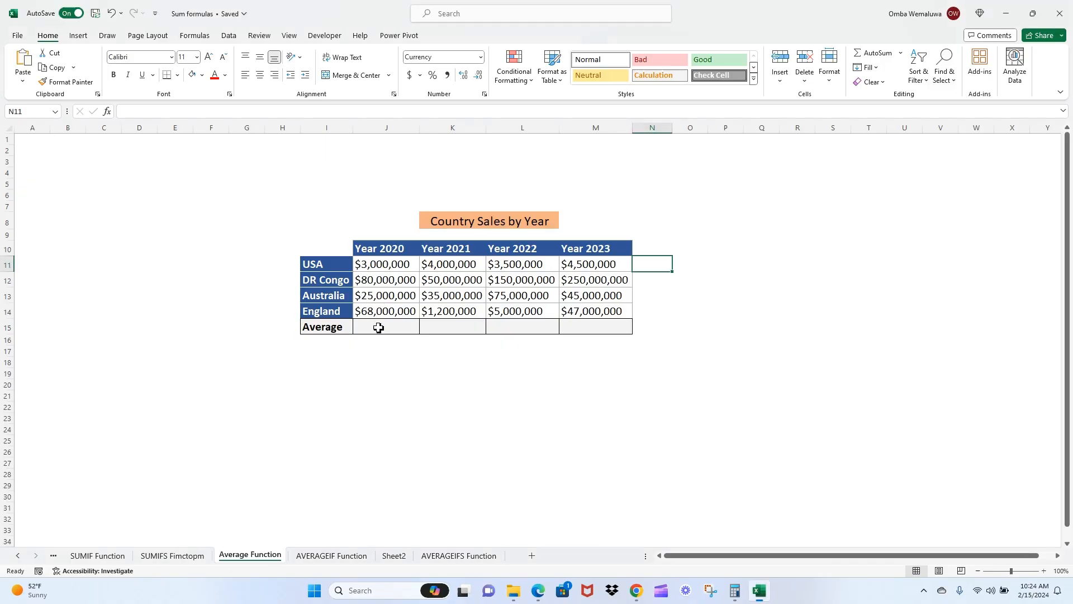
{"action": "double_click", "coordinate": [378, 328]}
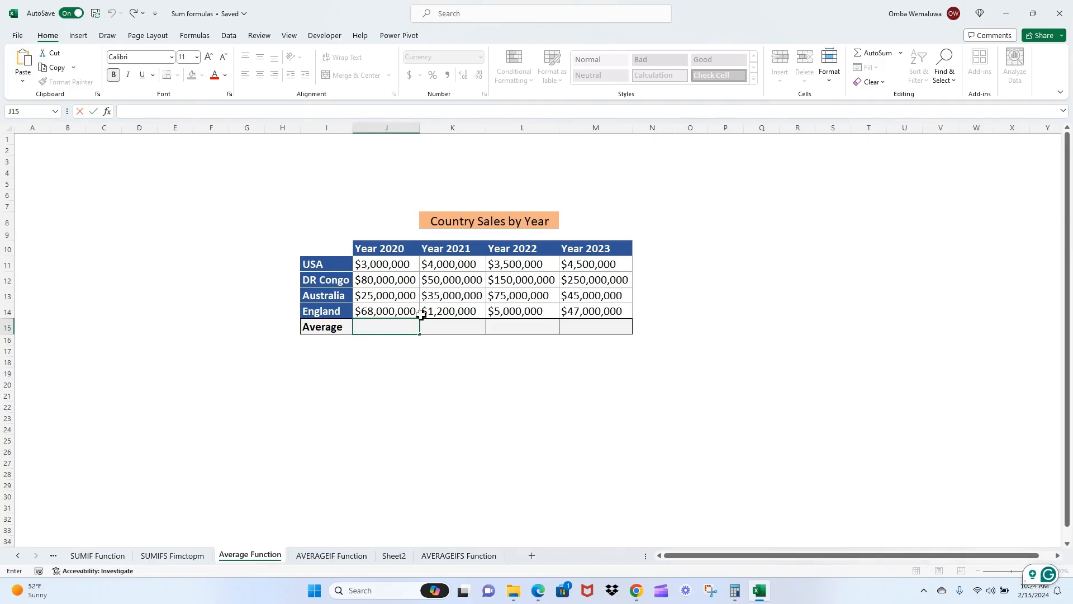
{"action": "type", "text": "=AV"}
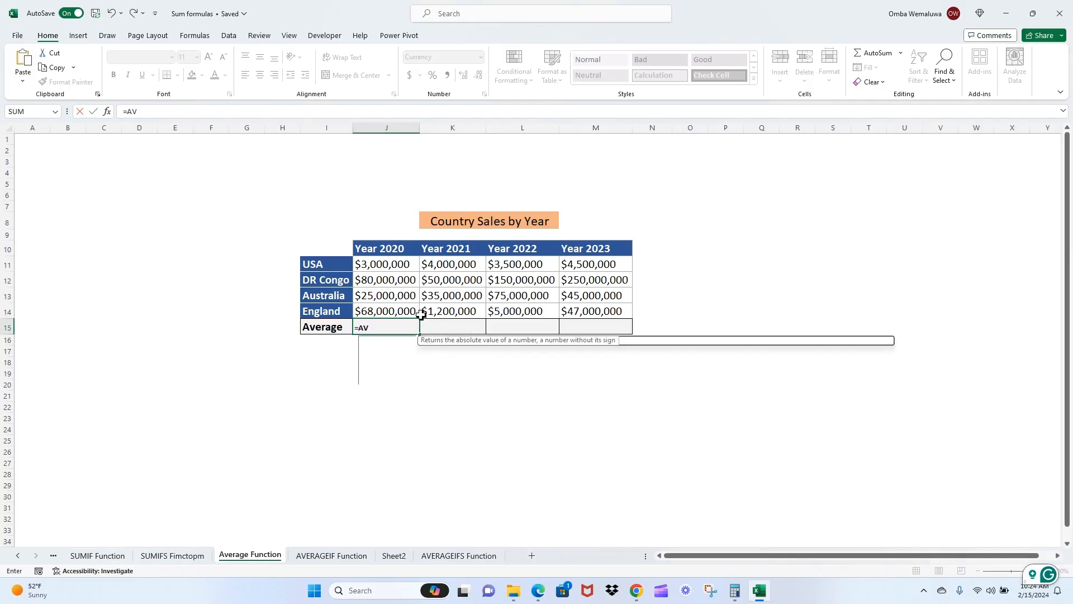
{"action": "type", "text": "ERAGE"}
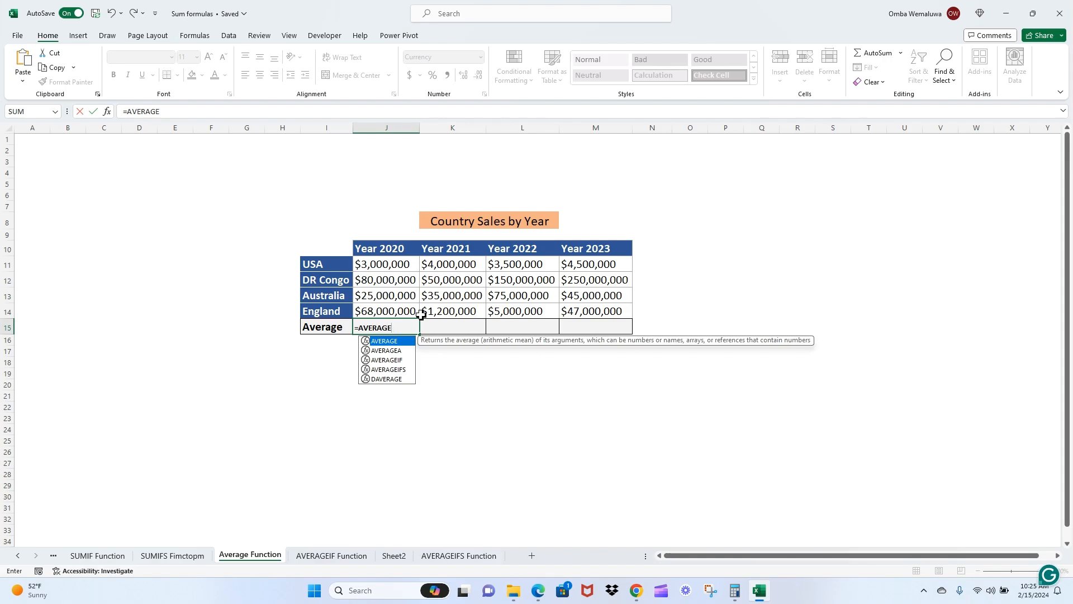
{"action": "type", "text": "("}
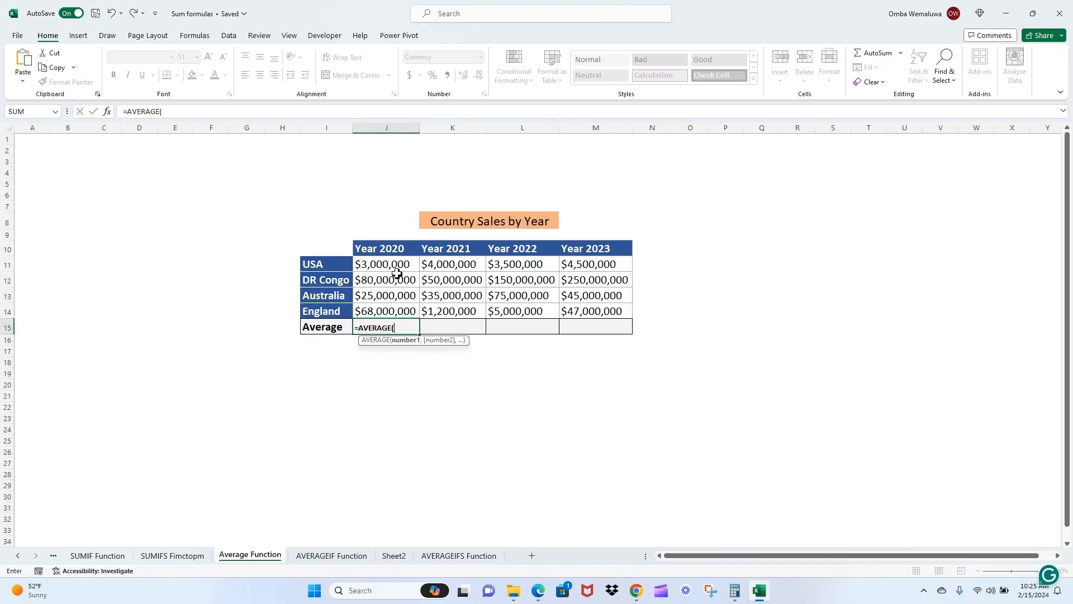
{"action": "left_click_drag", "start_coordinate": [394, 265], "coordinate": [399, 313]}
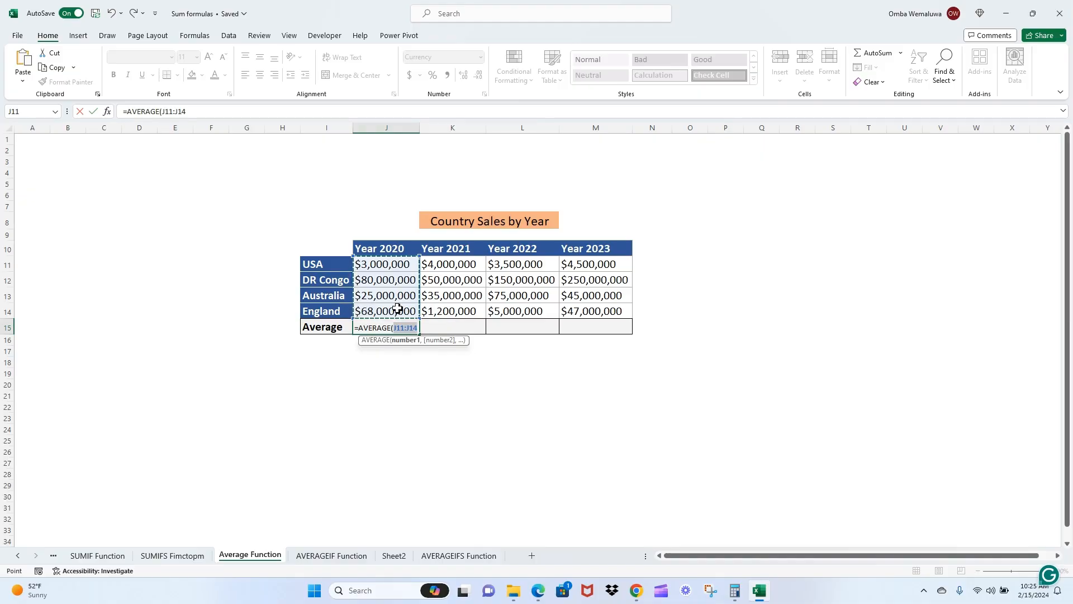
{"action": "type", "text": ")"}
{"action": "key", "text": "Return"}
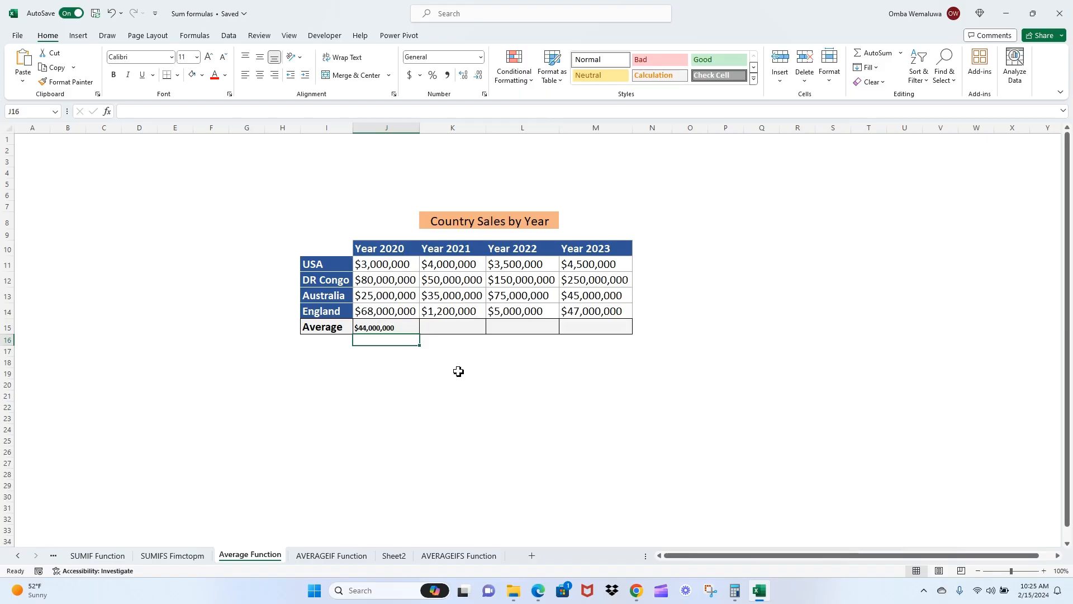
Switch to Calculator, clear the previous result and add 3,000,000 and 80,000,000, the first two Year 2020 sales.
{"action": "left_click", "coordinate": [735, 593]}
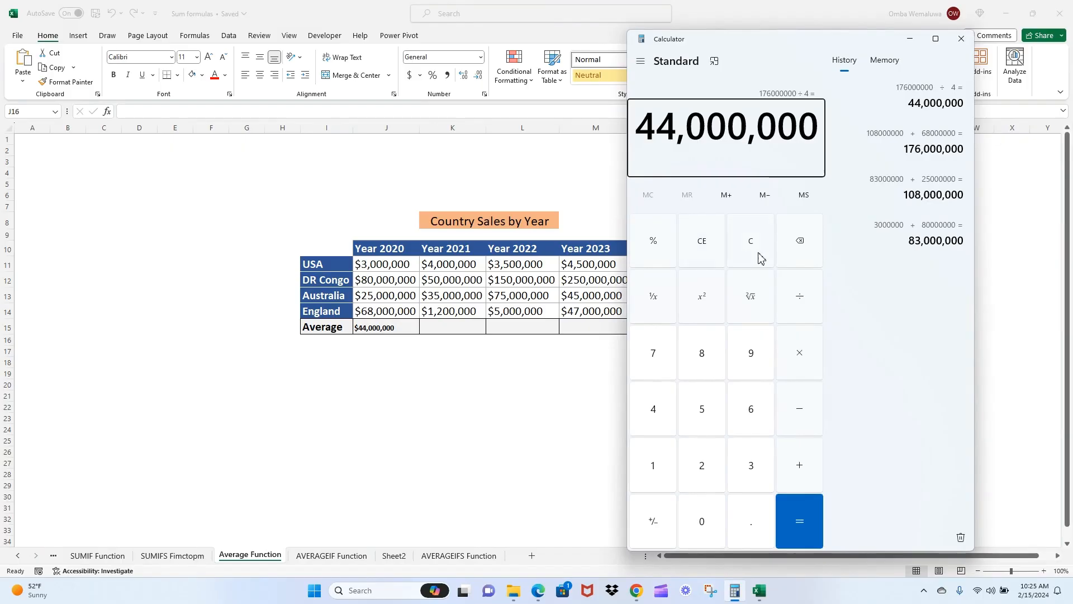
{"action": "left_click", "coordinate": [757, 250]}
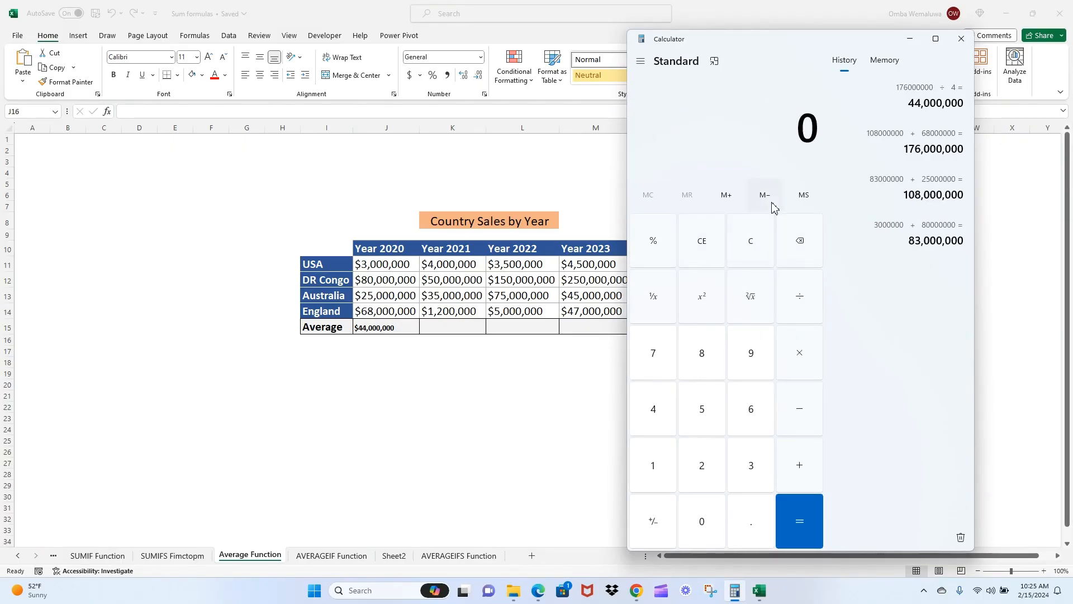
{"action": "key", "text": "3"}
{"action": "key", "text": "0"}
{"action": "key", "text": "0"}
{"action": "key", "text": "0"}
{"action": "key", "text": "0"}
{"action": "key", "text": "0"}
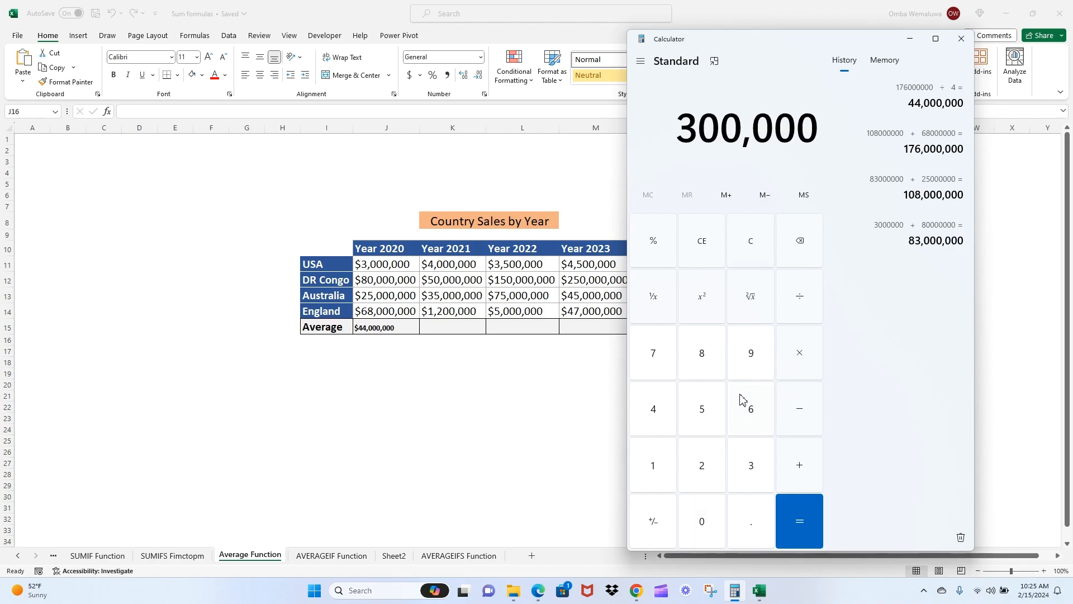
{"action": "key", "text": "0"}
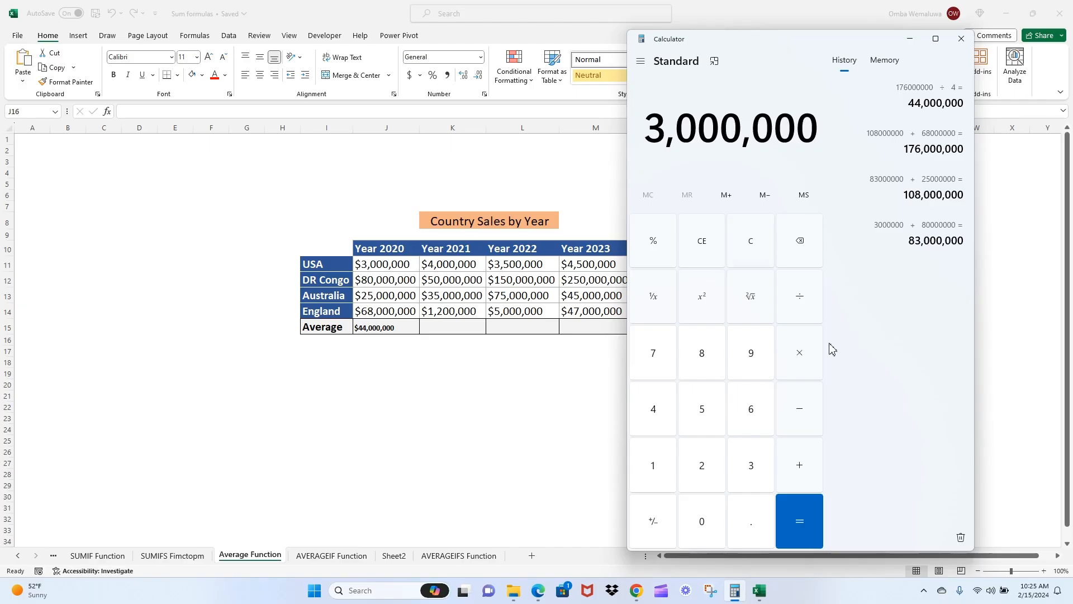
{"action": "key", "text": "plus"}
{"action": "type", "text": "80000000"}
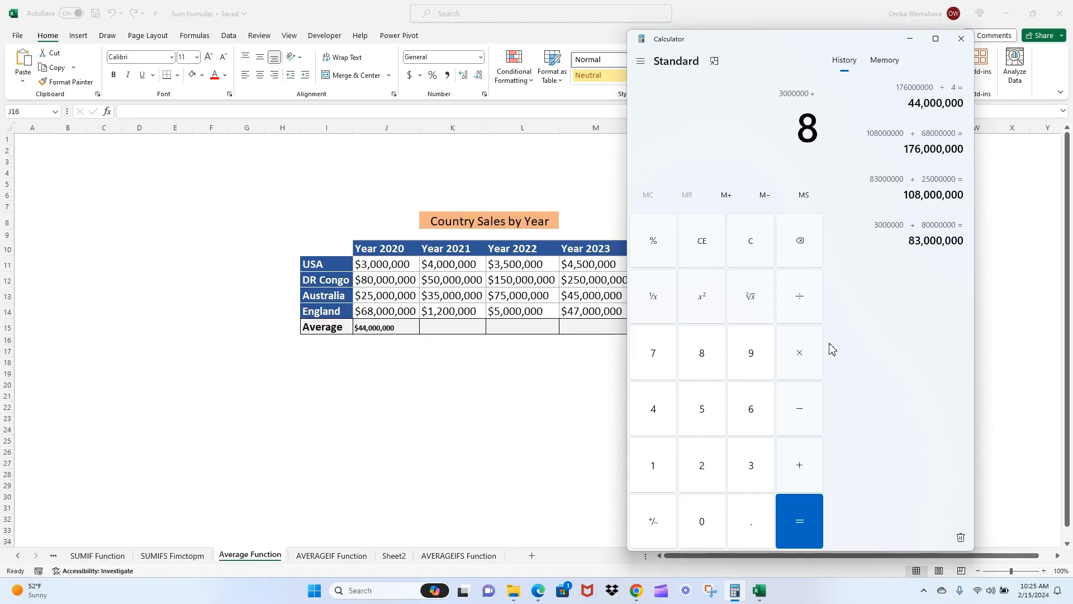
{"action": "key", "text": "Return"}
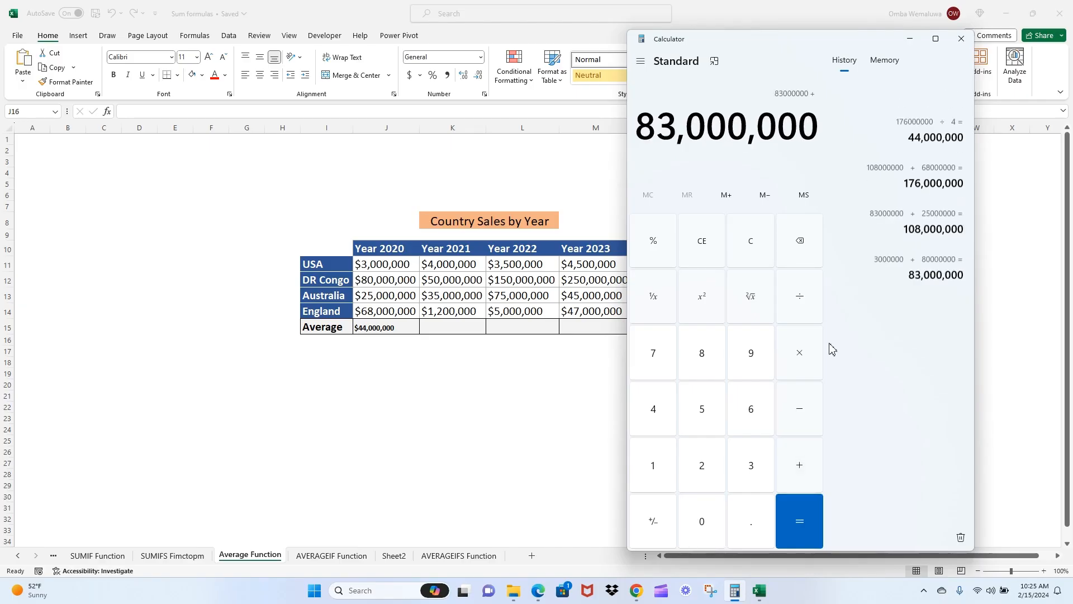
Add the remaining Year 2020 sales, 25,000,000 and 68,000,000, to the running sum.
{"action": "key", "text": "plus"}
{"action": "type", "text": "25,000,000"}
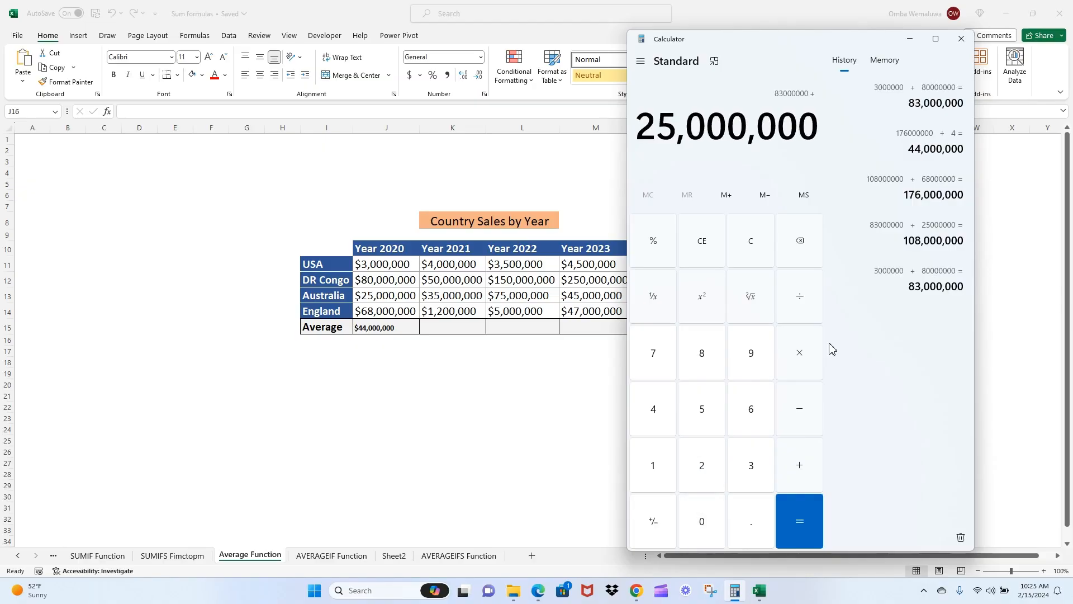
{"action": "key", "text": "Return"}
{"action": "key", "text": "plus"}
{"action": "type", "text": "68"}
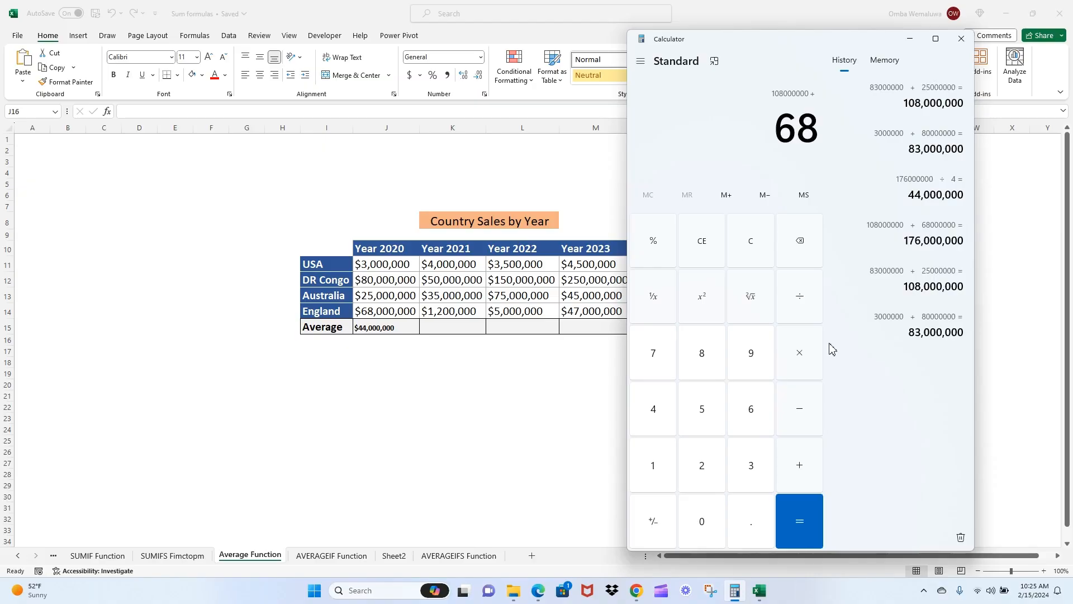
{"action": "type", "text": ",000,000"}
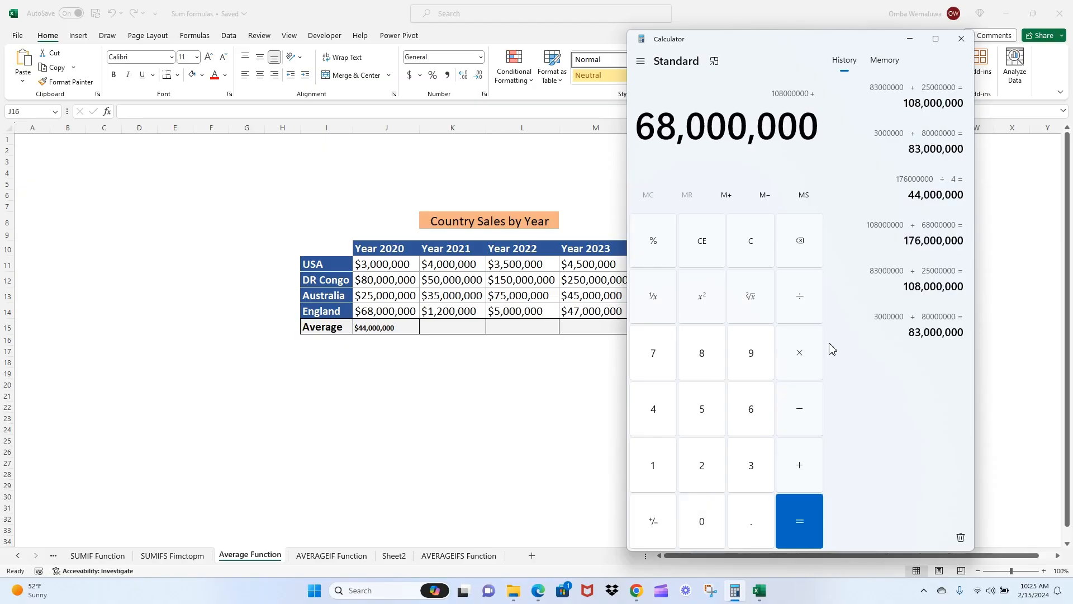
{"action": "key", "text": "Return"}
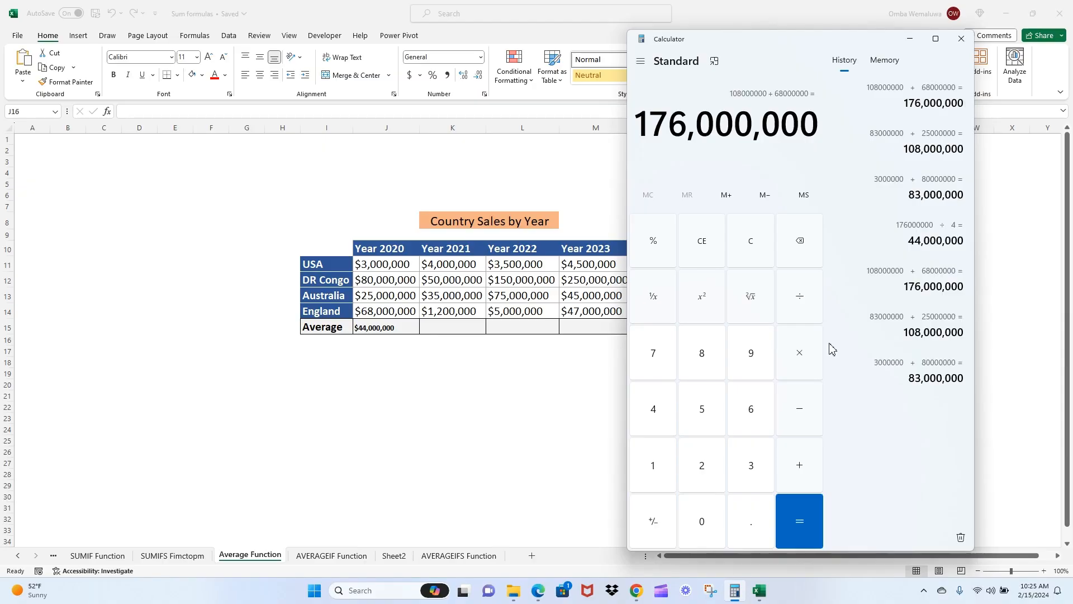
Divide the Year 2020 sum by 4 to check the average, and return to the Excel workbook.
{"action": "type", "text": "/4"}
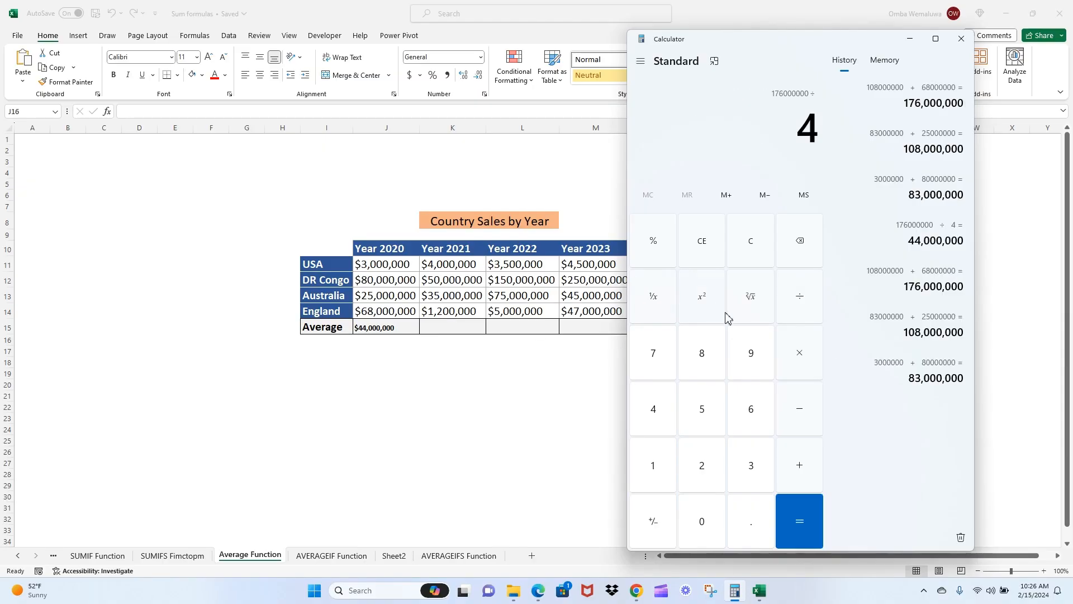
{"action": "key", "text": "Return"}
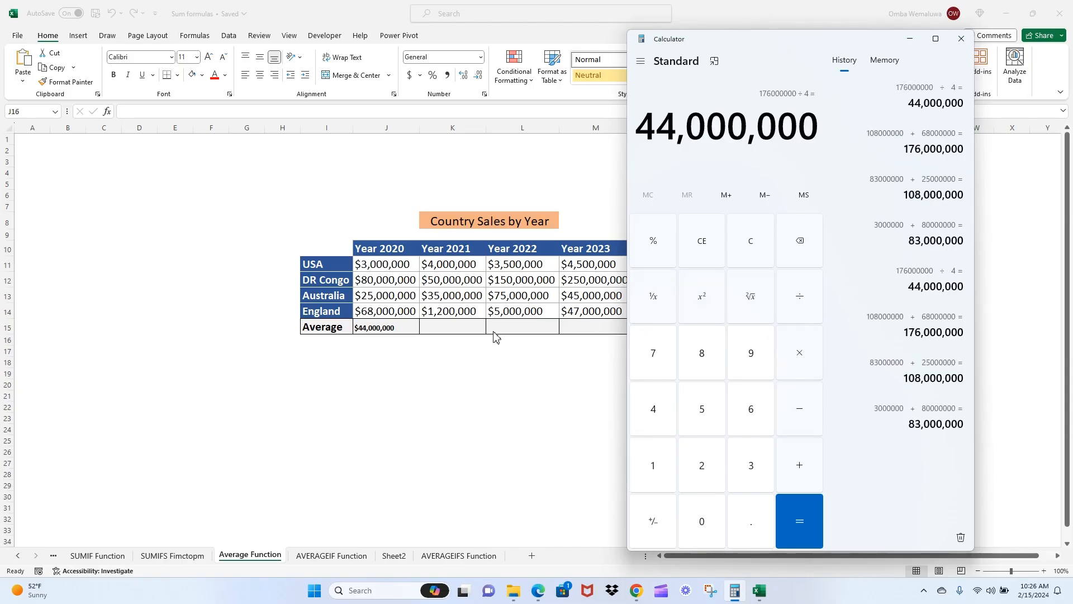
{"action": "key", "text": "alt+Tab"}
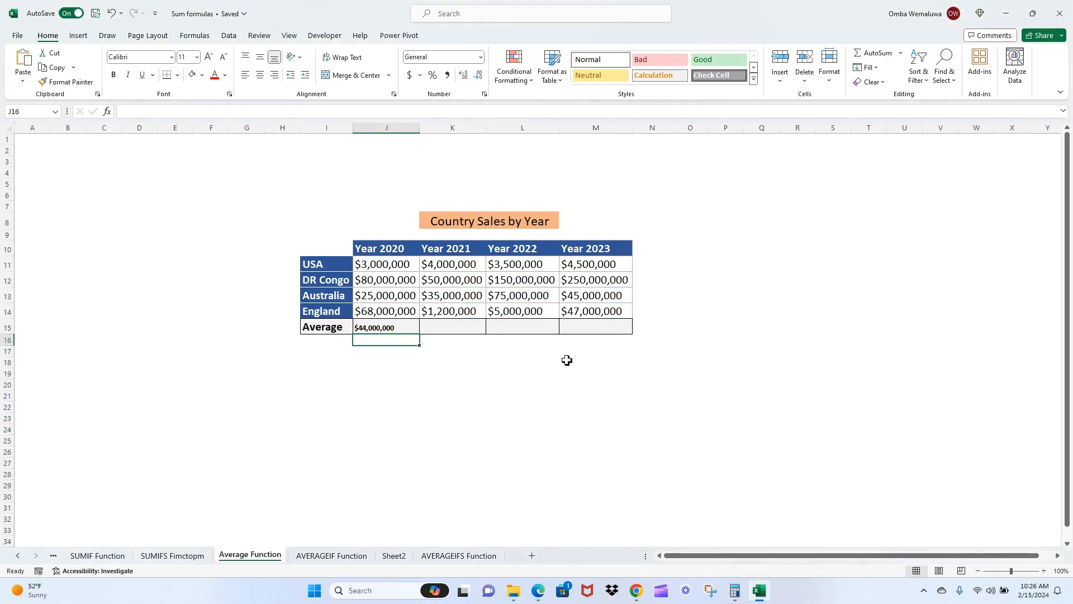
Enter =AVERAGE(J11:M11) in cell N11 to average the USA sales across all four years.
{"action": "left_click", "coordinate": [655, 264]}
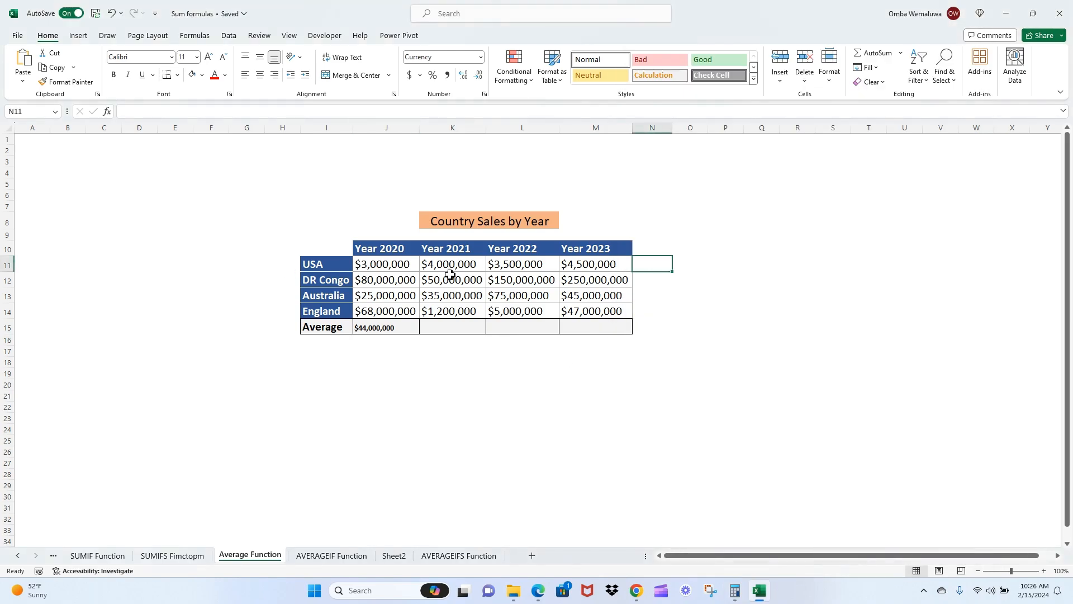
{"action": "double_click", "coordinate": [655, 266]}
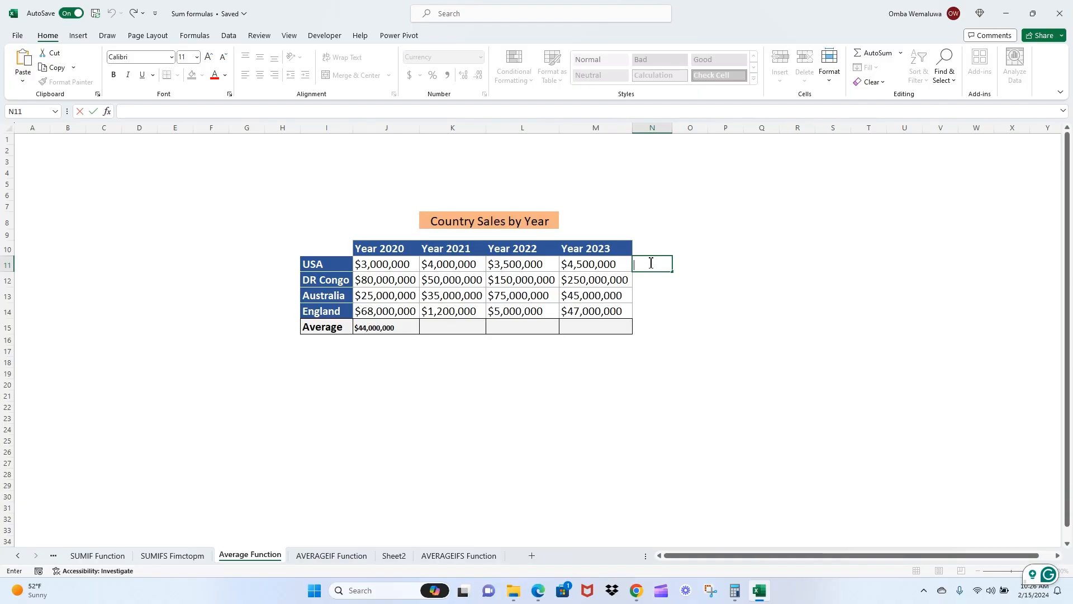
{"action": "type", "text": "="}
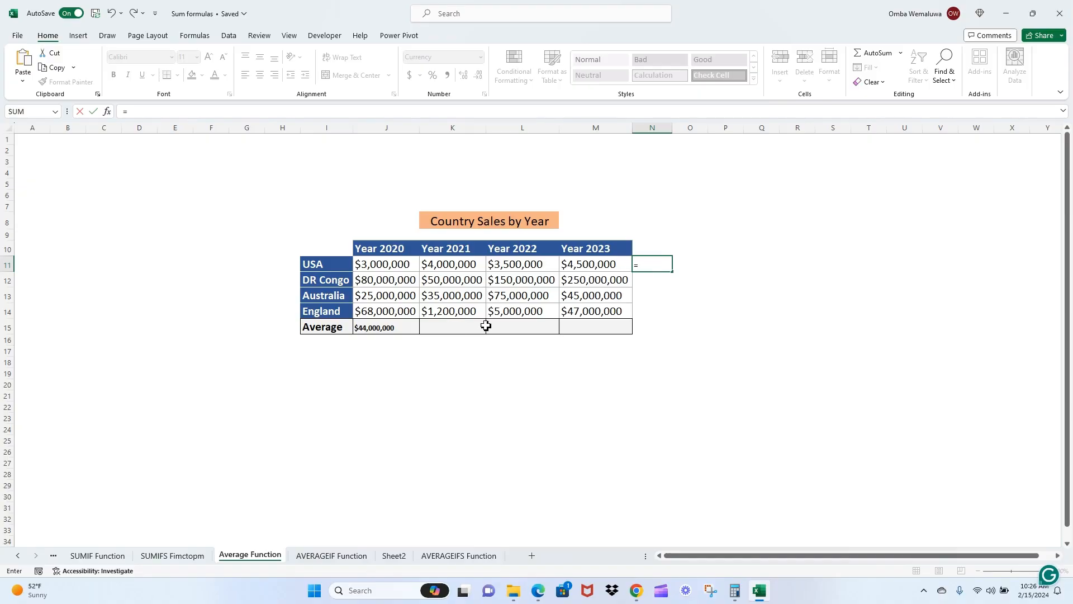
{"action": "left_click", "coordinate": [656, 266]}
{"action": "type", "text": "=AV"}
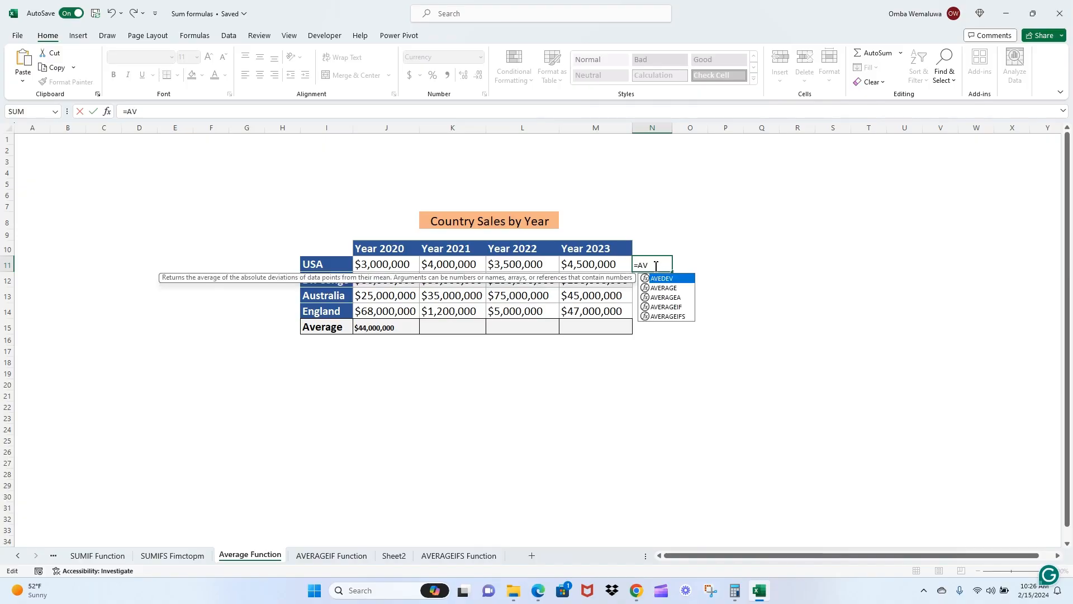
{"action": "type", "text": "ERAGE("}
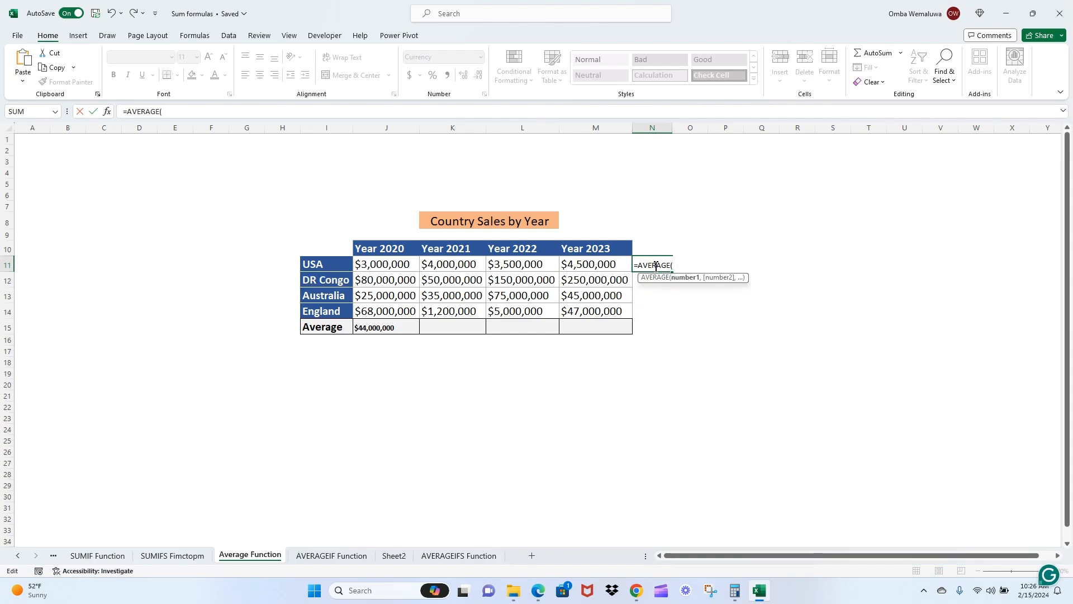
{"action": "left_click_drag", "start_coordinate": [380, 266], "coordinate": [582, 263]}
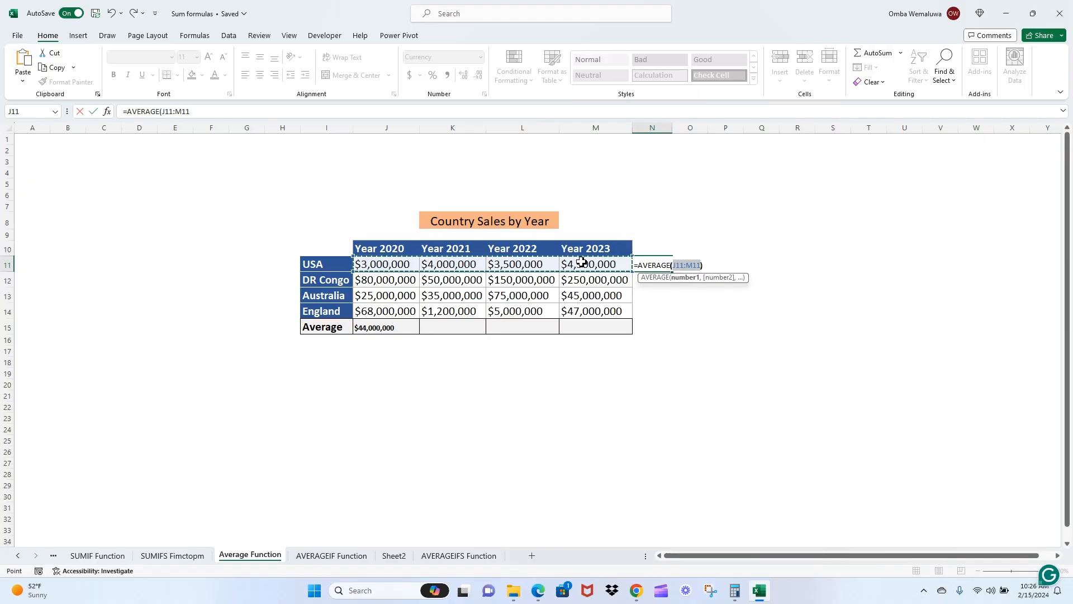
{"action": "type", "text": ")"}
{"action": "key", "text": "Return"}
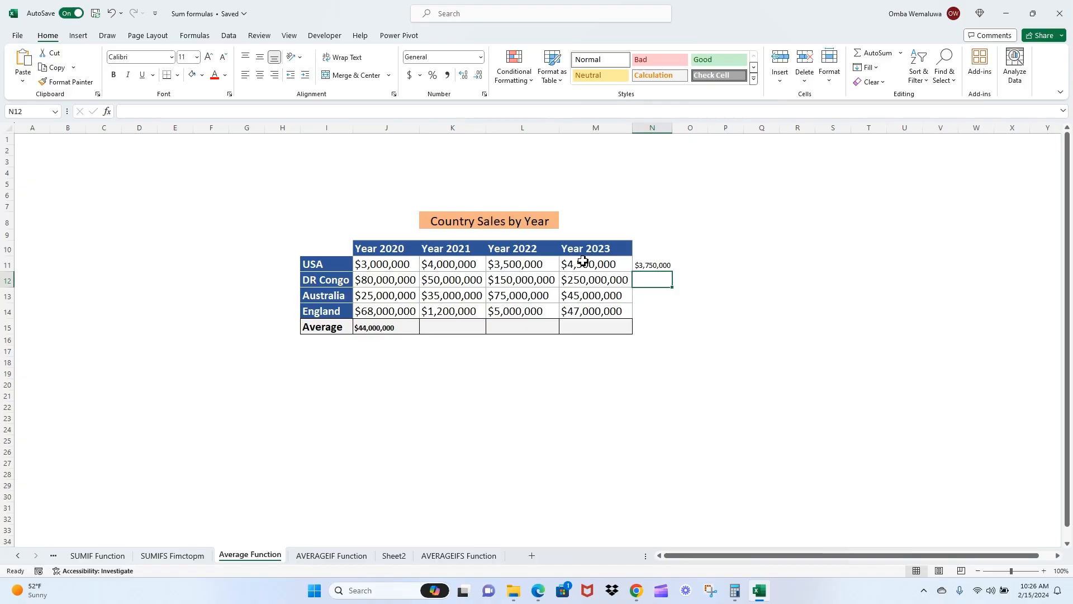
Use AutoSum's Average function in cell K15 to average the Year 2021 sales in K11:K14.
{"action": "left_click", "coordinate": [467, 330]}
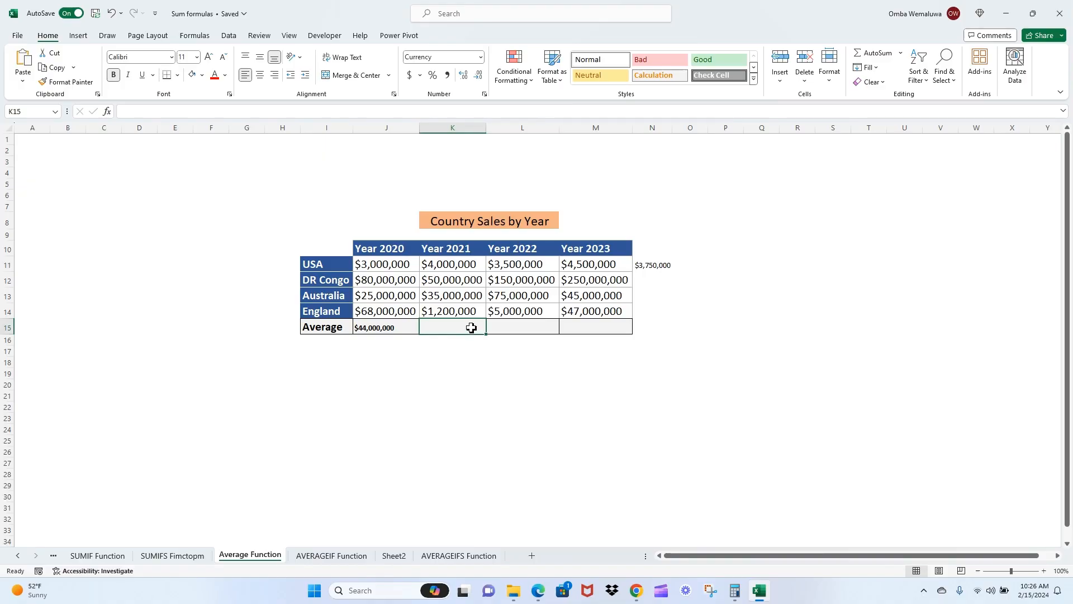
{"action": "left_click", "coordinate": [498, 350]}
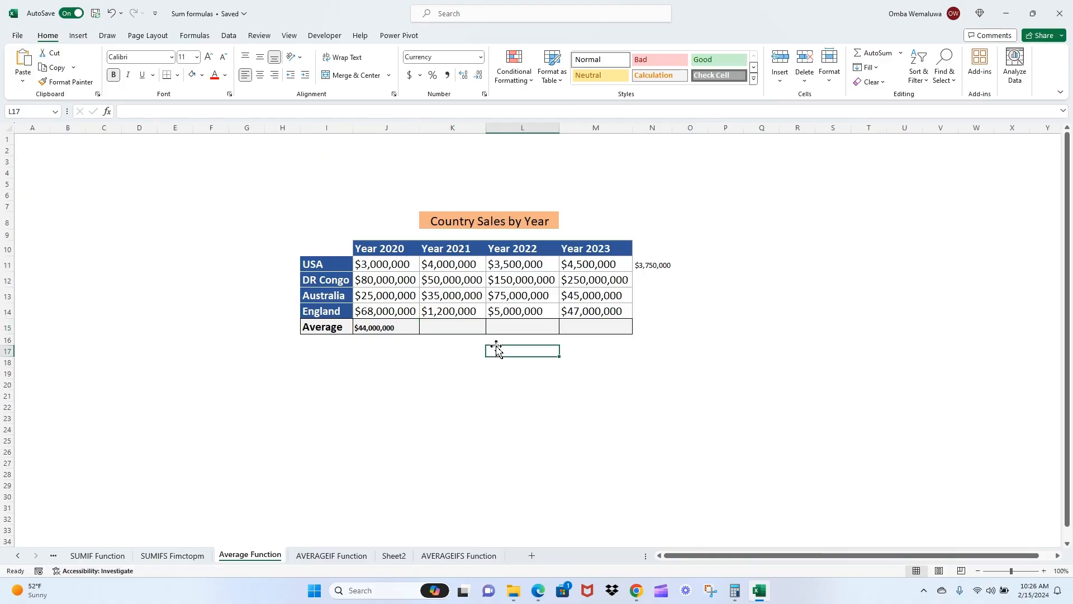
{"action": "left_click", "coordinate": [466, 330]}
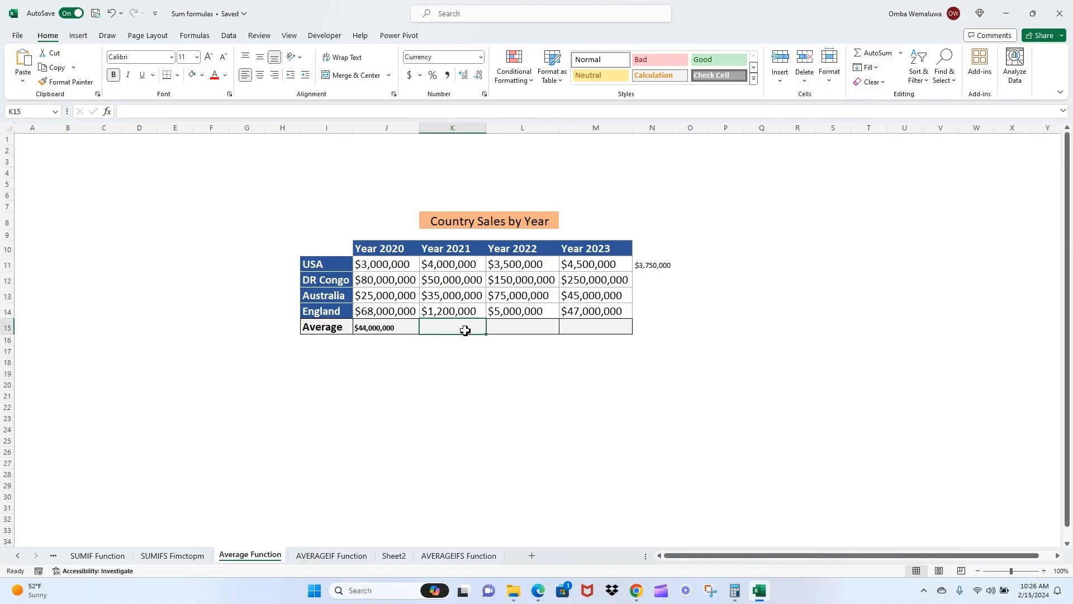
{"action": "left_click", "coordinate": [901, 53]}
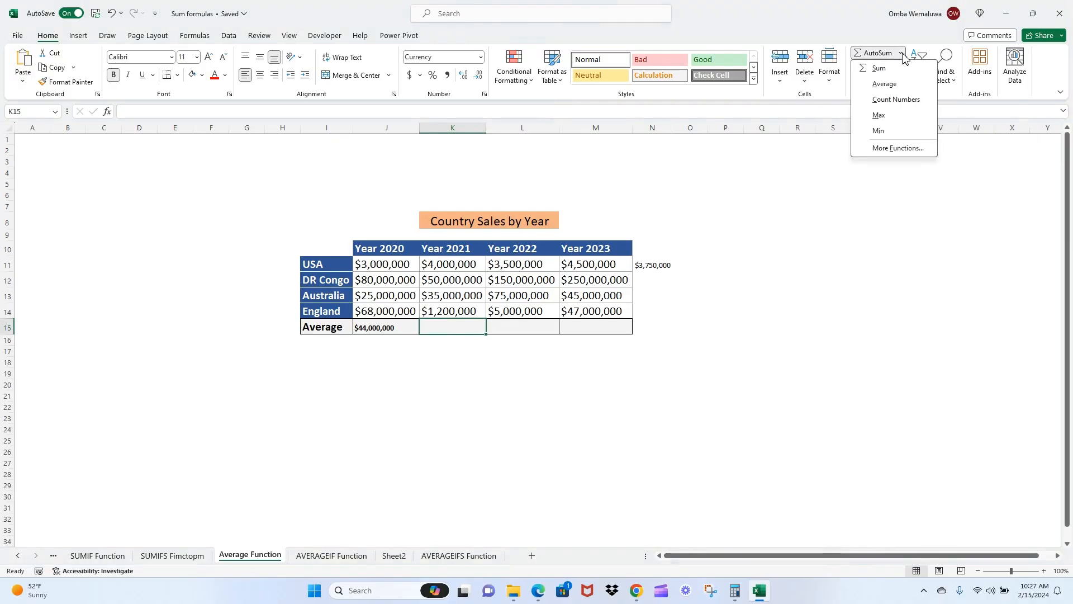
{"action": "left_click", "coordinate": [885, 84]}
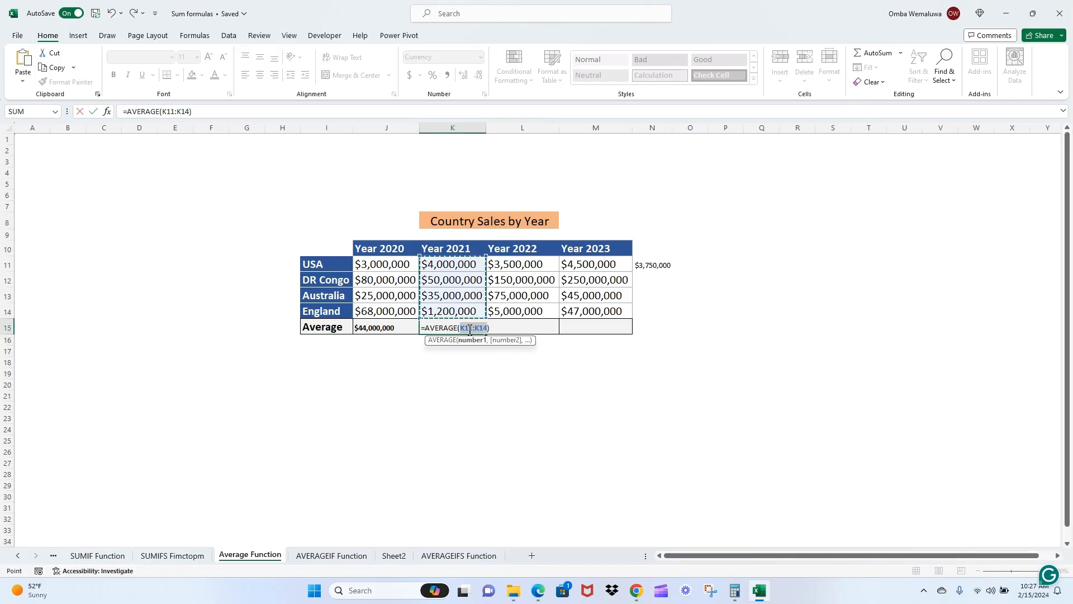
{"action": "key", "text": "Return"}
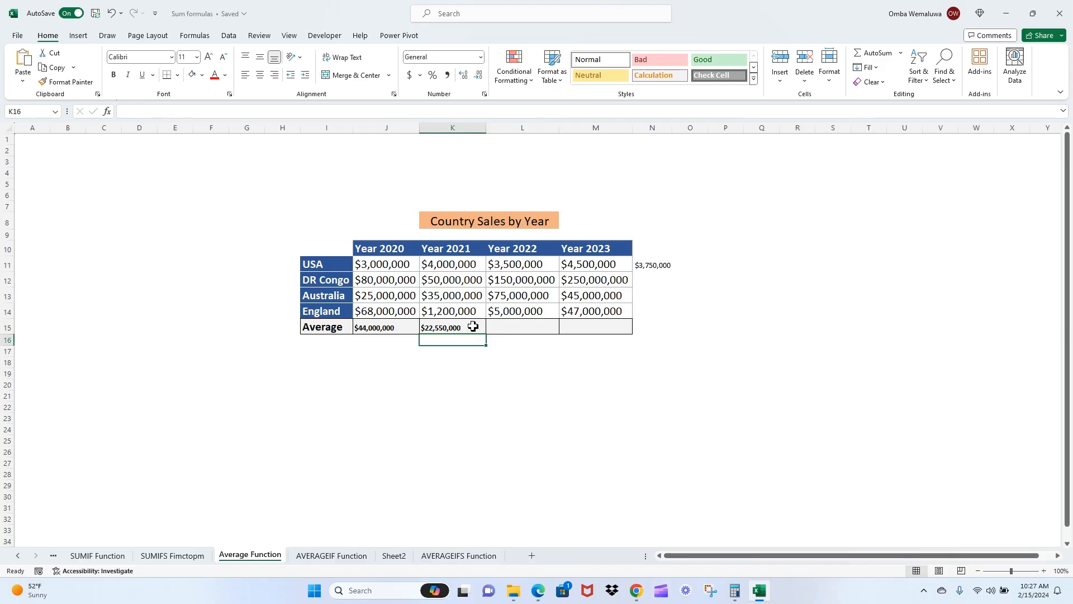
Open the list of functions available under AutoSum.
{"action": "left_click", "coordinate": [901, 54]}
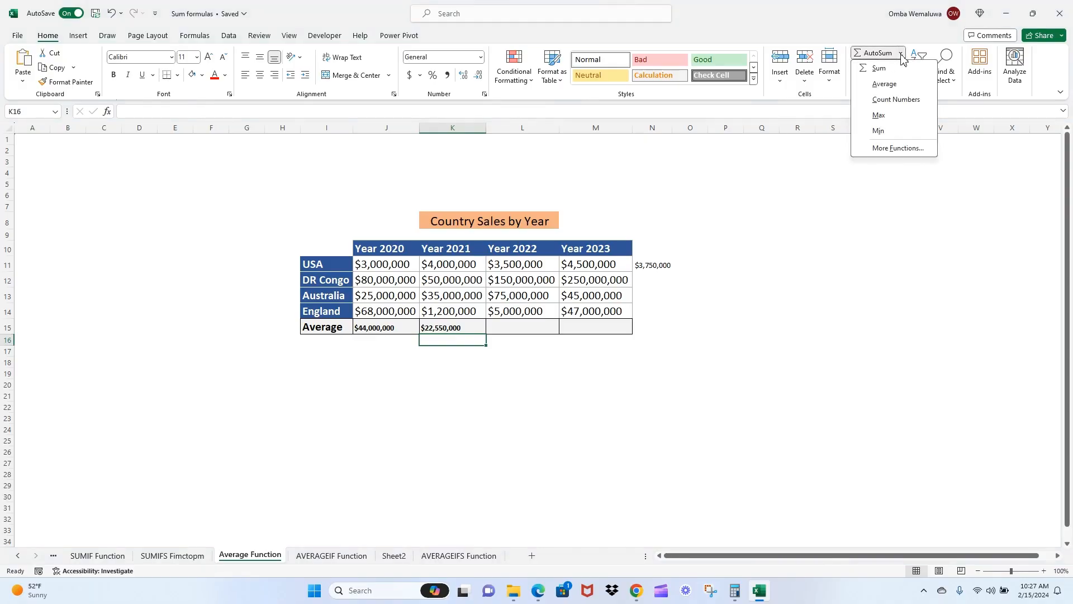